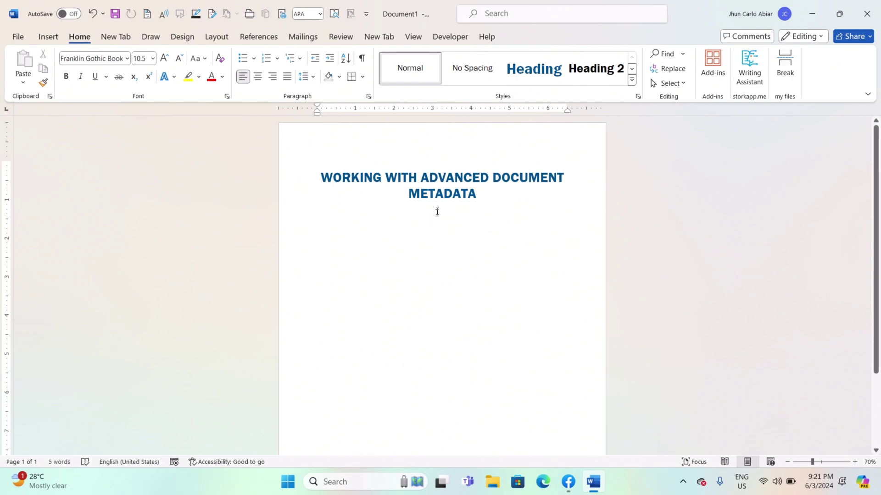
scroll(351, 214, "down", 1)
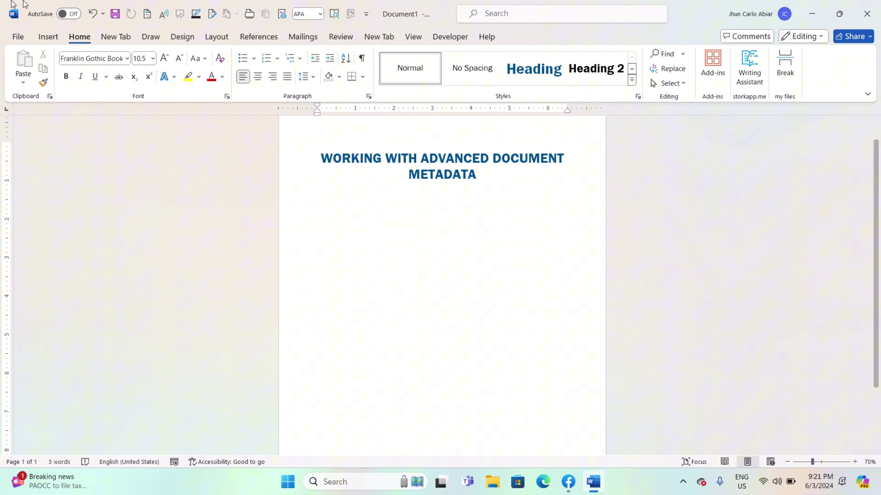
Show the document's Info page and glance at the Properties options without choosing one
left_click(19, 37)
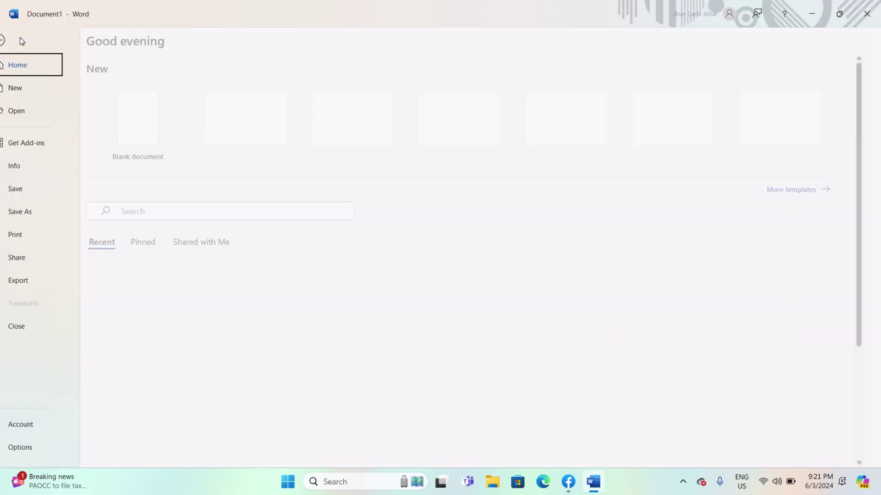
left_click(28, 165)
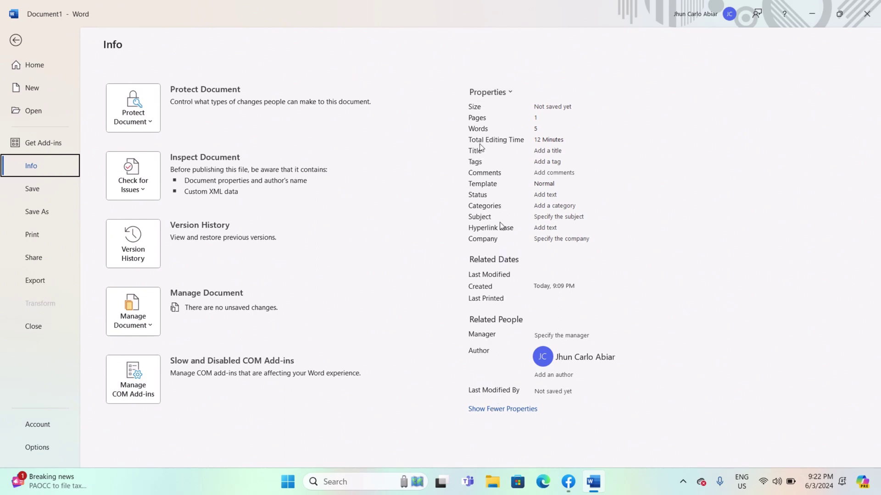
left_click(512, 95)
key("Escape")
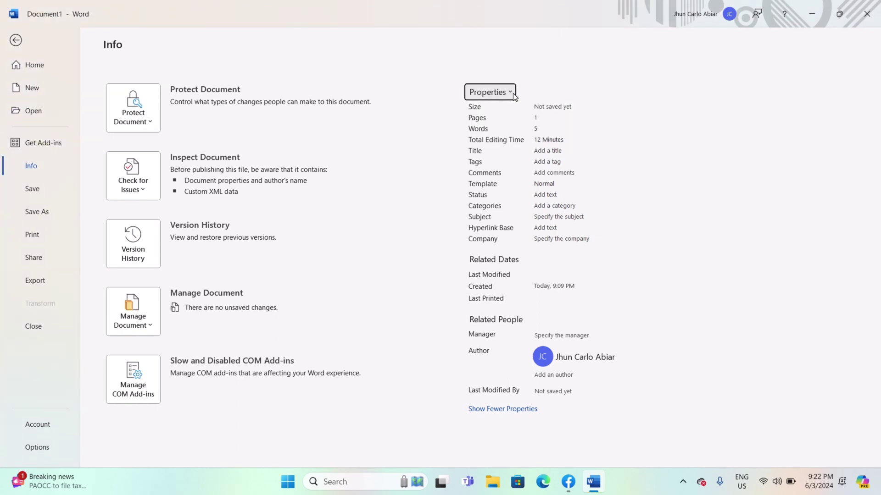
Add a custom Text property 'Client' with value V1.0 through Advanced Properties
left_click(17, 40)
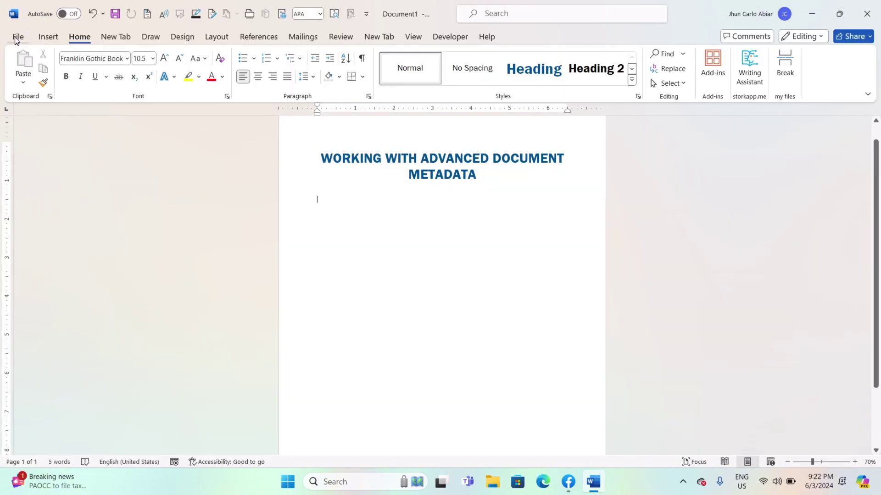
left_click(18, 38)
left_click(31, 166)
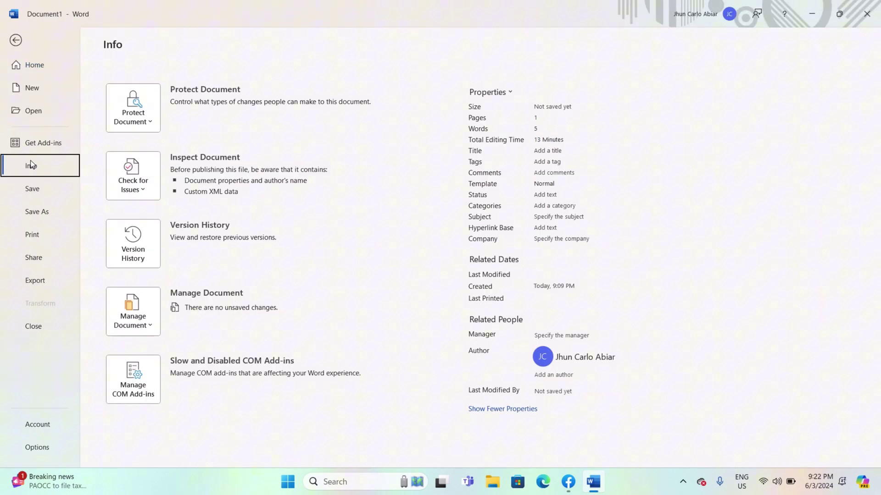
left_click(506, 93)
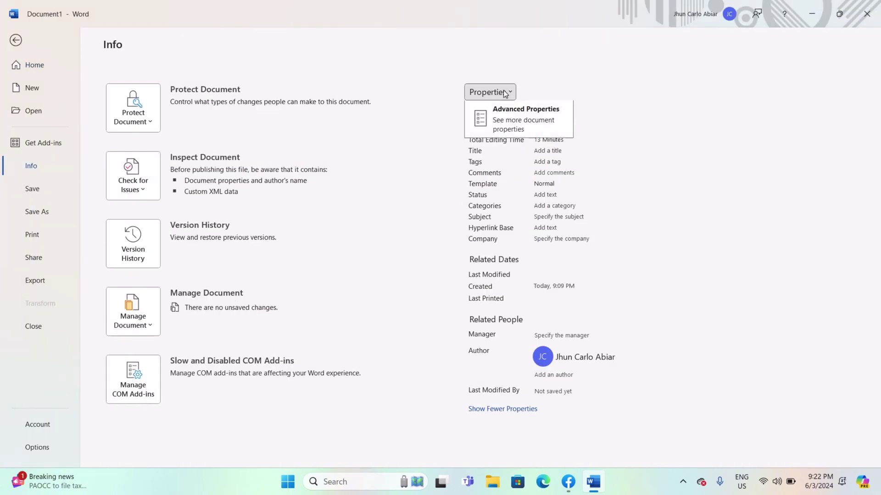
left_click(503, 122)
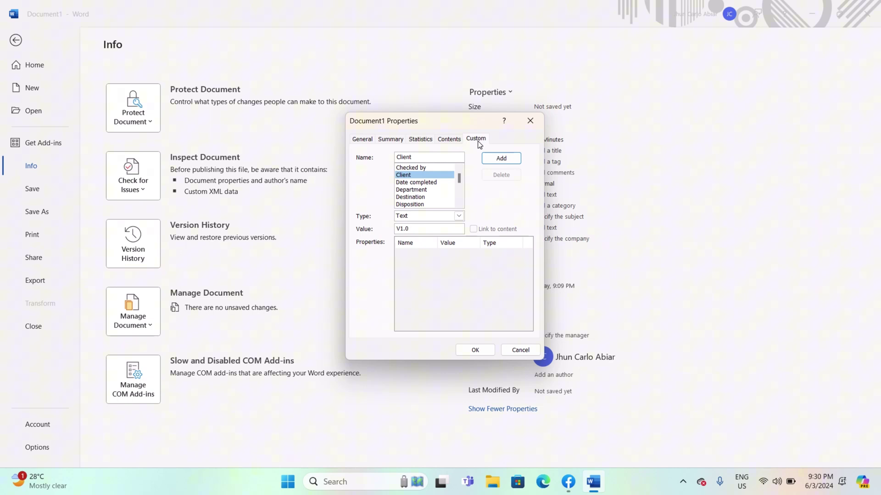
left_click(518, 161)
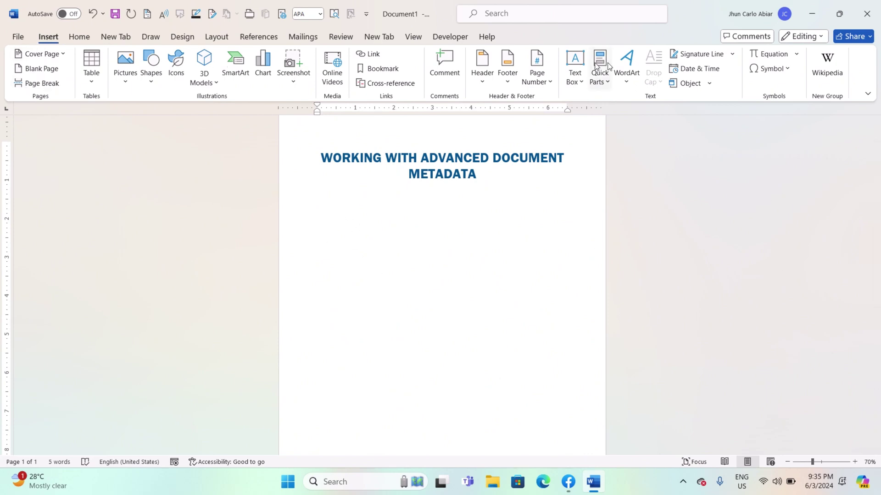
Insert a DocProperty field for Client (V1.0) from the Document Information field category
left_click(603, 79)
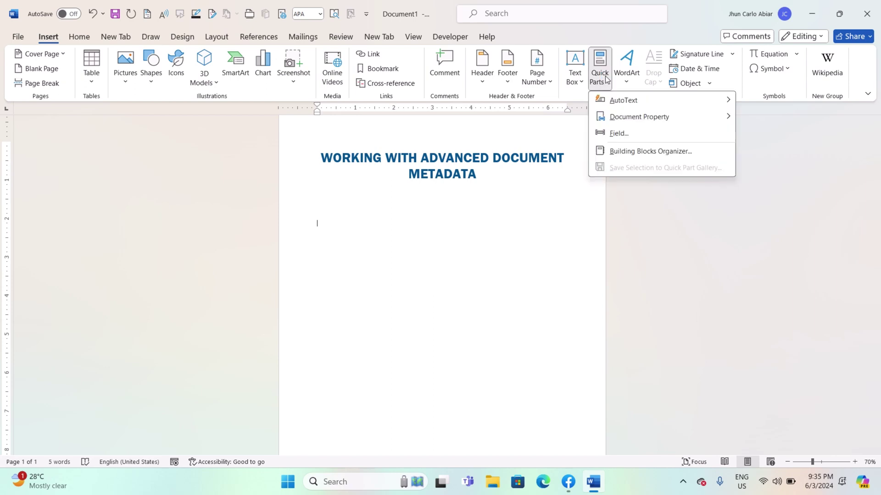
left_click(613, 133)
left_click(328, 143)
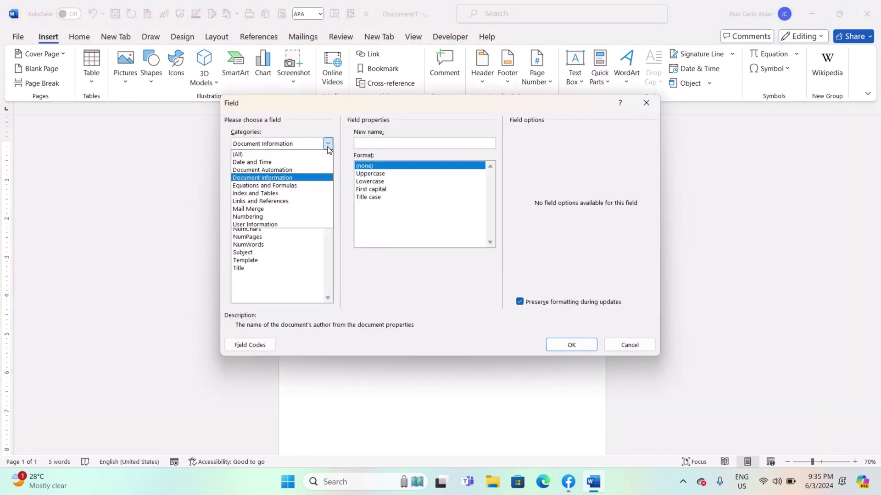
left_click(329, 147)
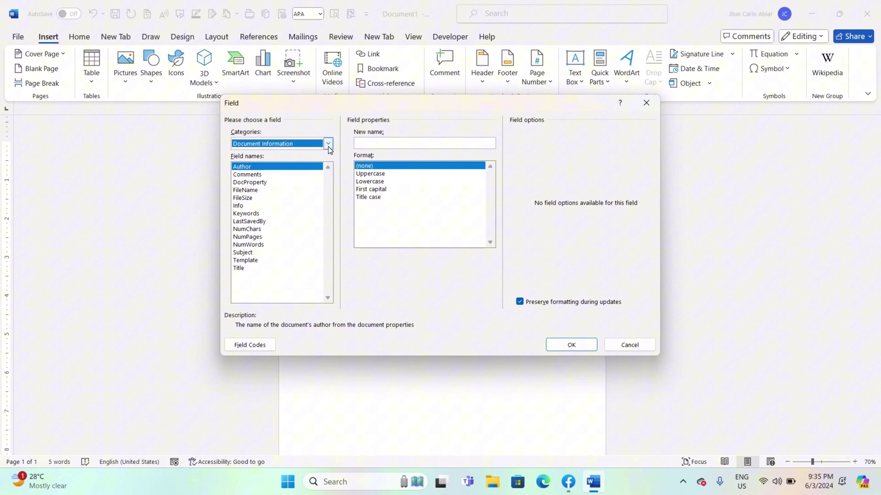
left_click(328, 147)
left_click(268, 182)
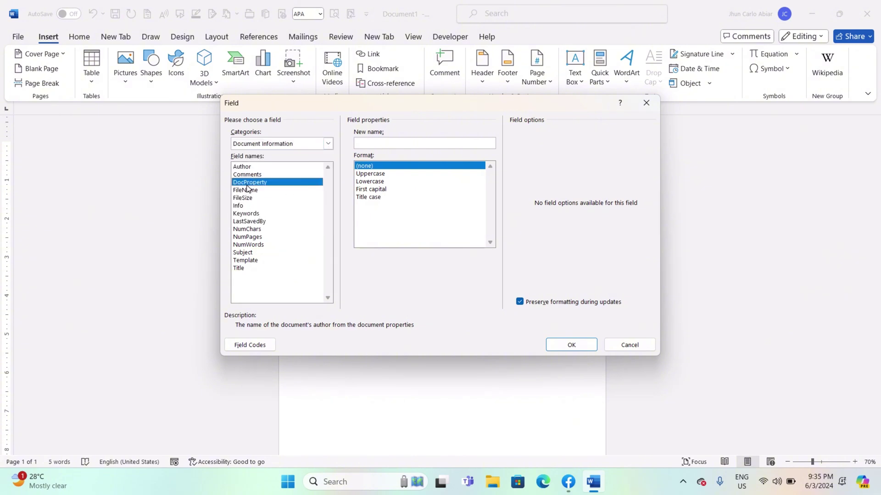
left_click(249, 190)
left_click(302, 182)
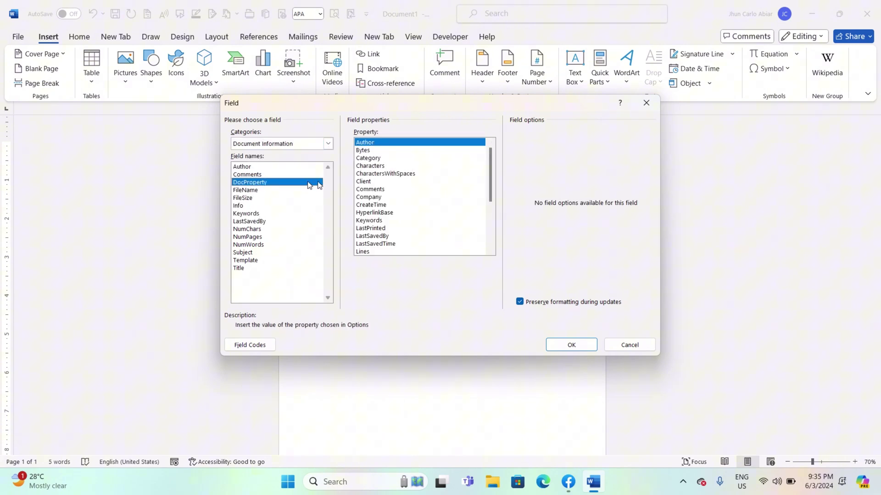
left_click(370, 182)
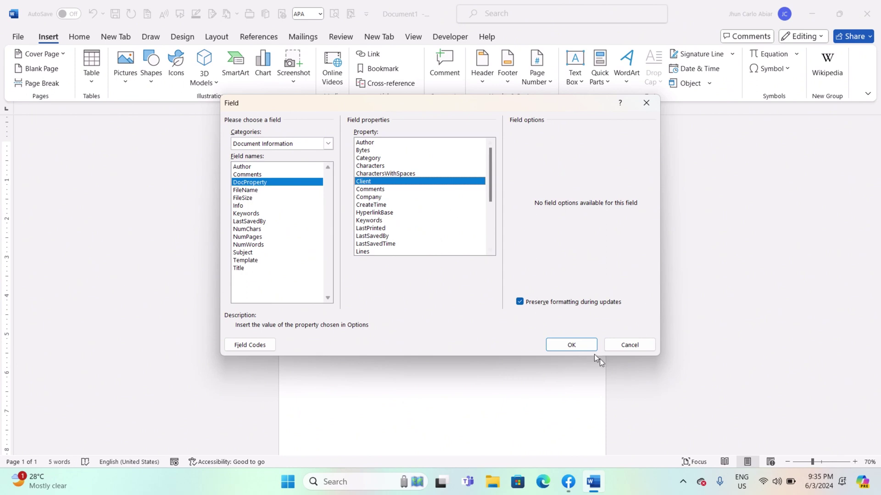
left_click(568, 344)
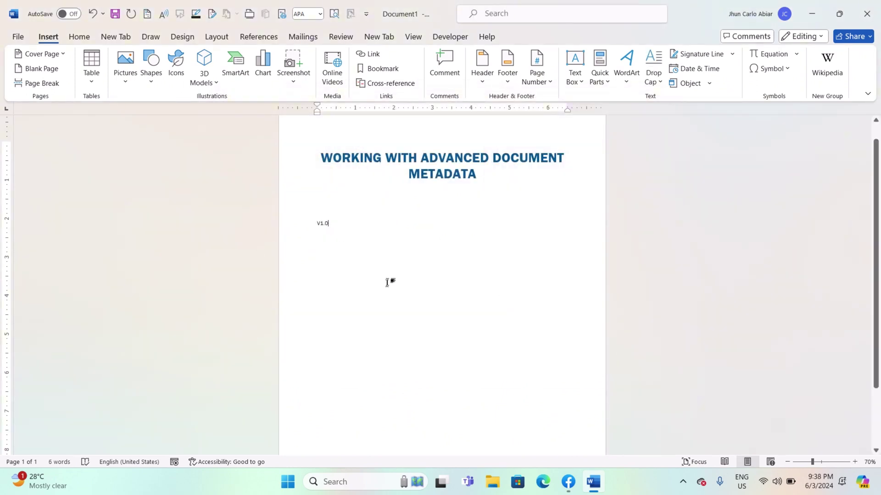
scroll(389, 281, "down", 1)
scroll(401, 281, "up", 2)
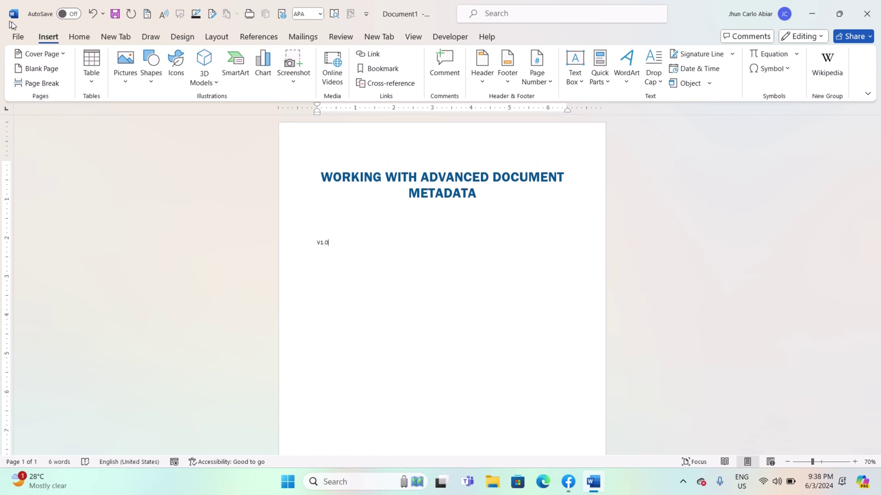
Turn on 'Allow fields containing tracked changes to update before printing' in Advanced options
left_click(18, 37)
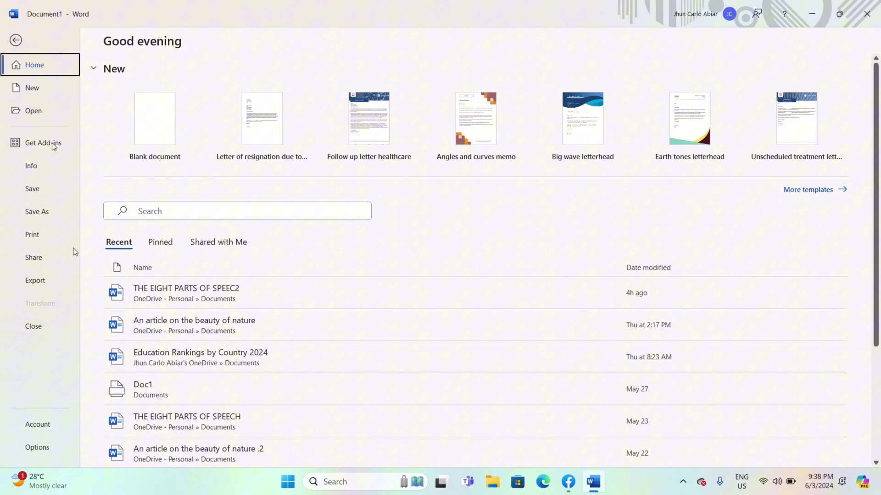
left_click(37, 447)
left_click(230, 163)
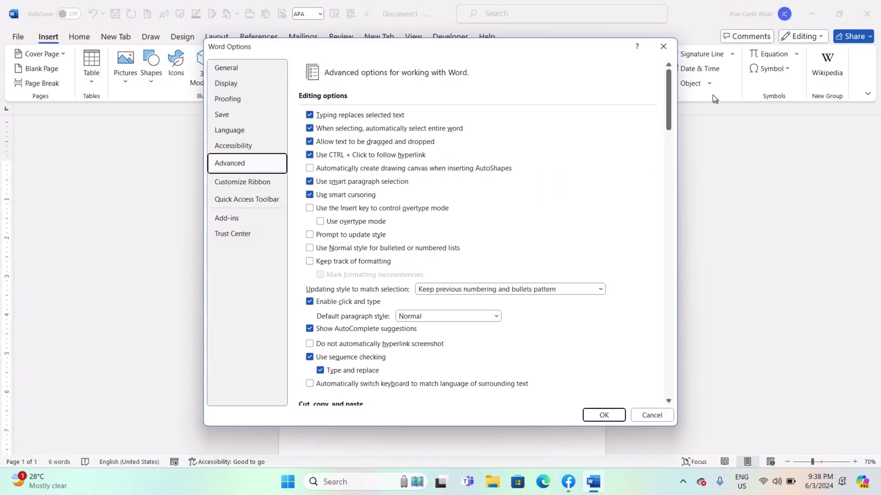
left_click_drag(669, 96, 676, 253)
left_click(309, 371)
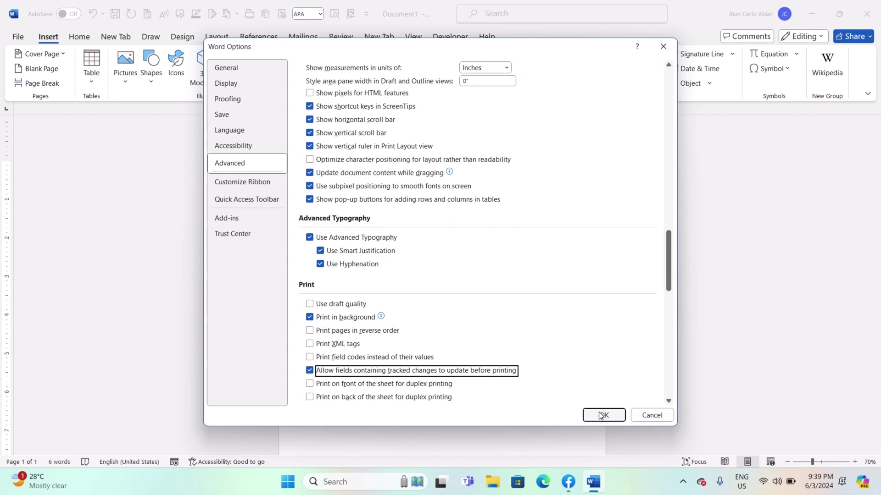
left_click(603, 416)
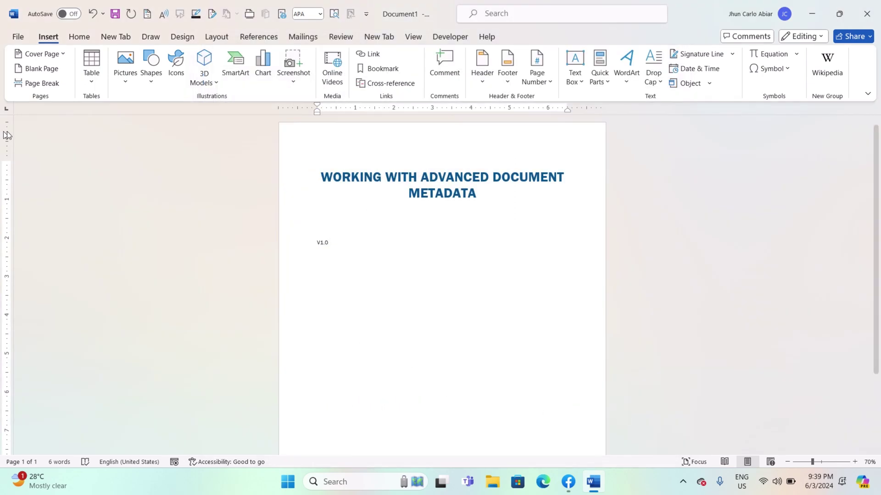
Bring up the document's Advanced Properties window from the Info page
left_click(17, 36)
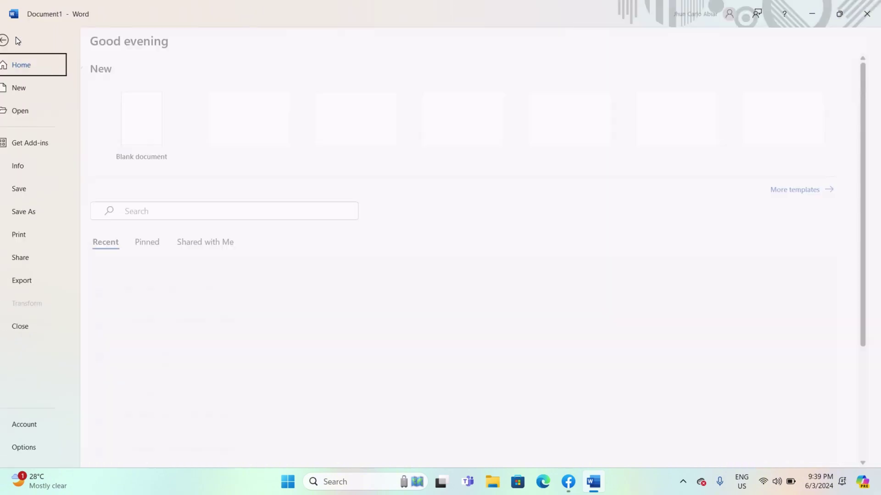
left_click(38, 168)
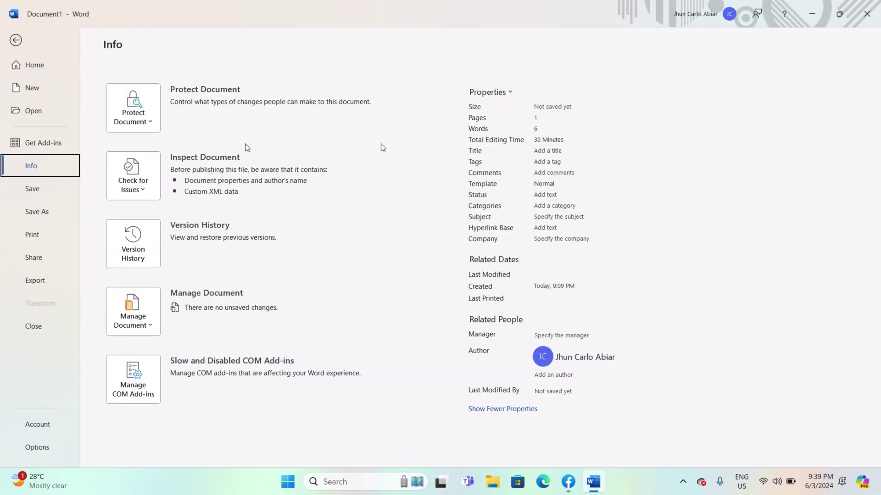
left_click(509, 91)
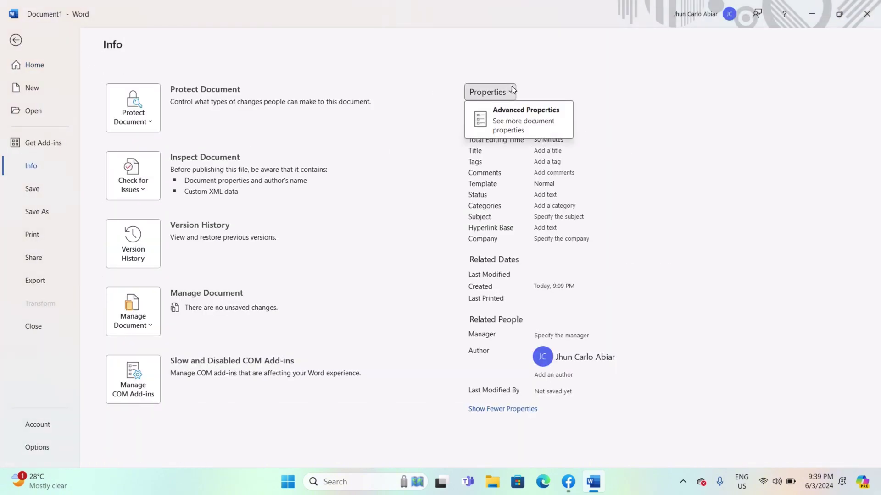
left_click(510, 112)
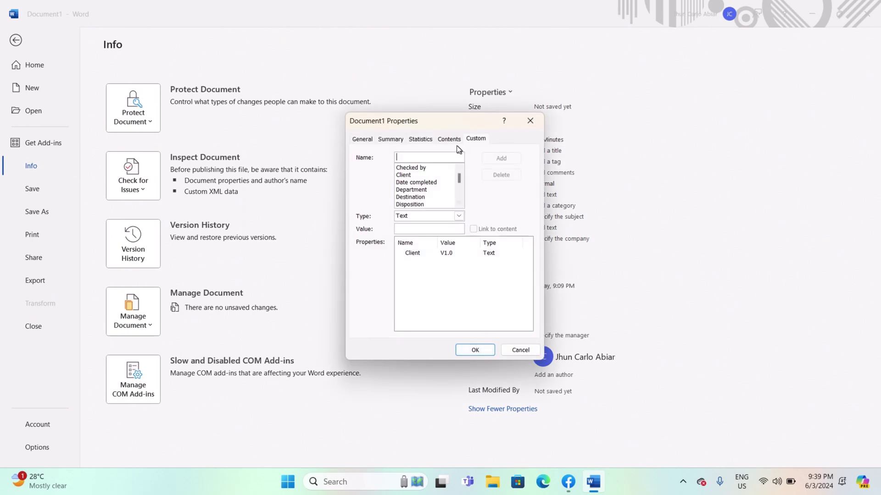
Review the Contents, Summary, Statistics and Custom (Client V1.0) tabs, ending on General
left_click(449, 140)
left_click(390, 140)
left_click(363, 139)
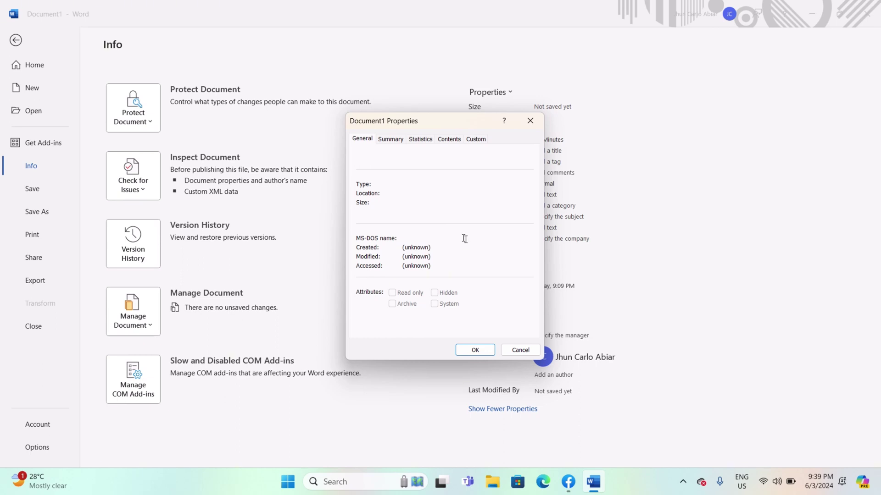
left_click(395, 141)
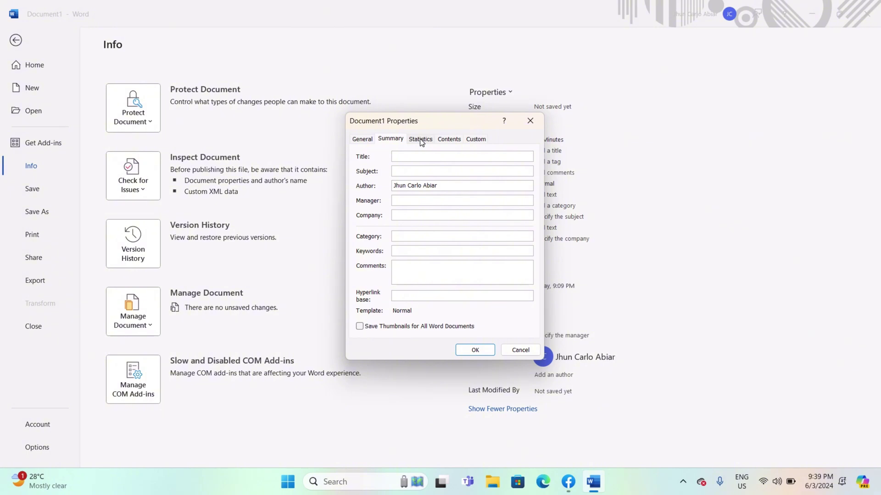
left_click(420, 140)
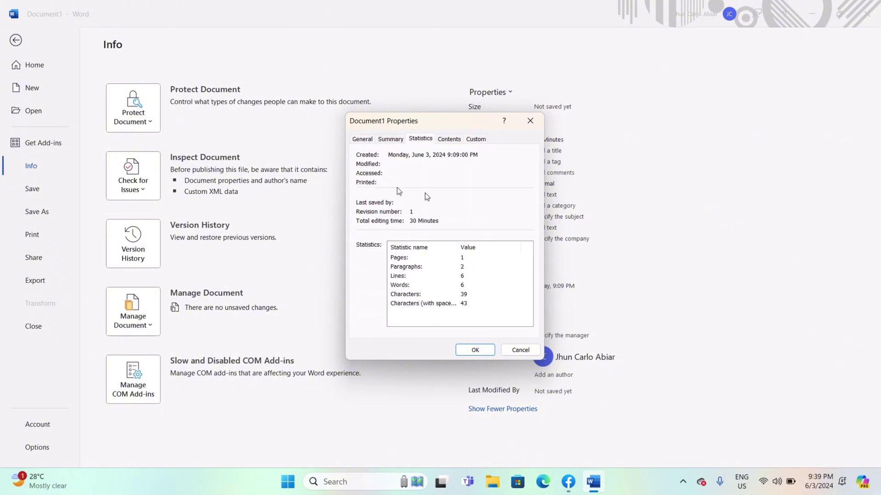
left_click(363, 141)
left_click(390, 139)
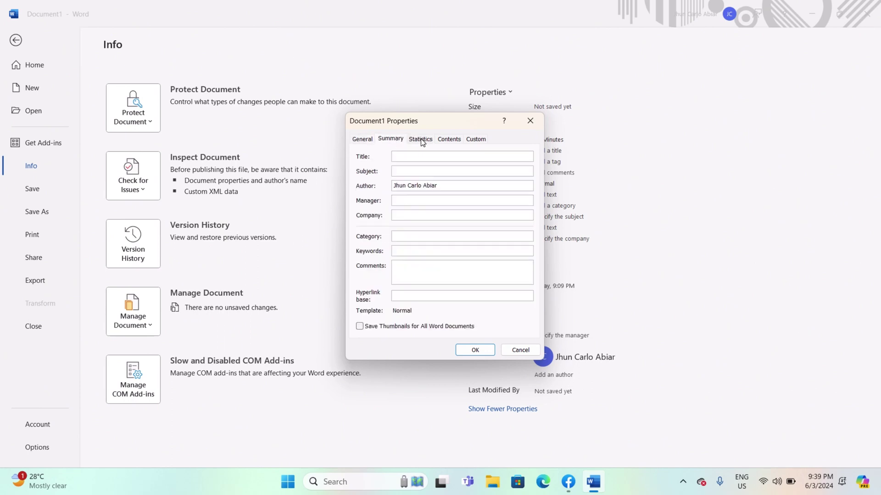
left_click(419, 139)
left_click(448, 140)
left_click(477, 140)
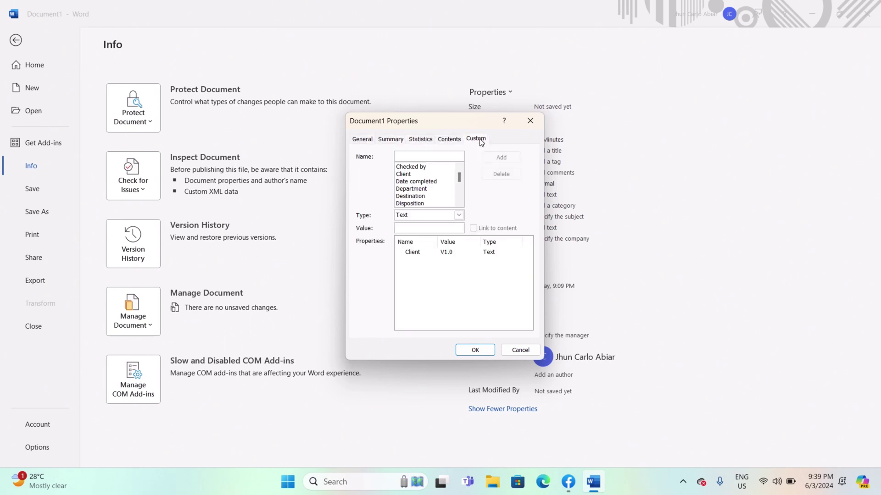
left_click(390, 140)
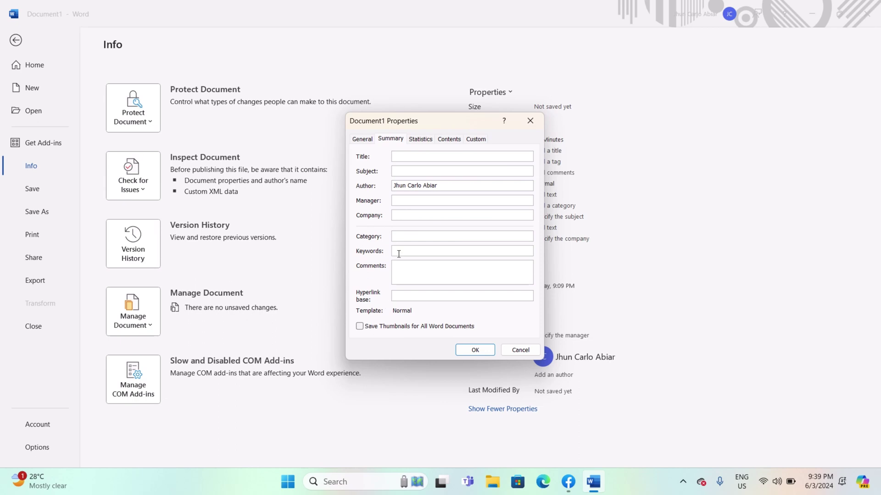
left_click(368, 141)
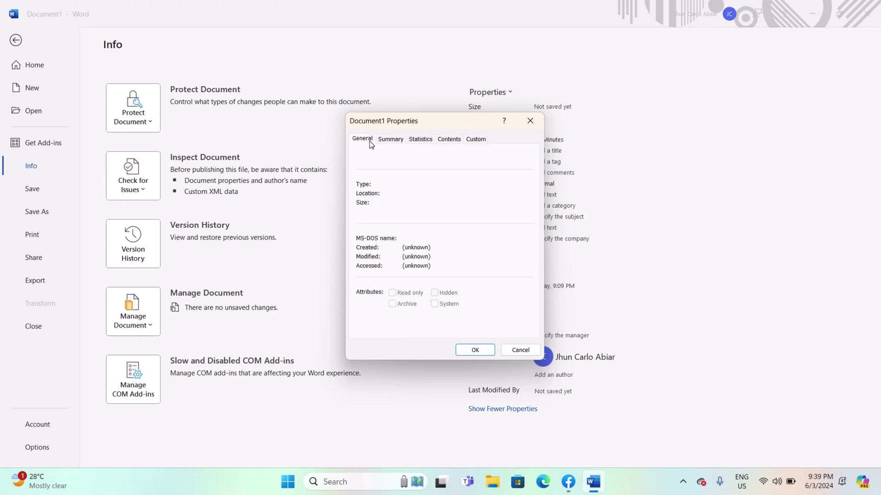